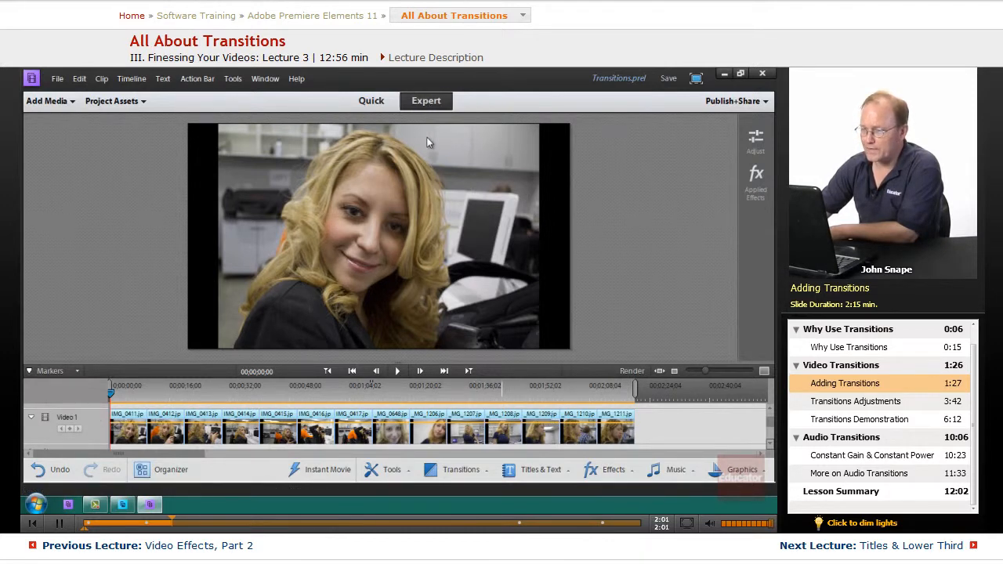
Switch to the Quick workspace and add a Cross Dissolve transition between the first and second clips.
{"action": "left_click", "coordinate": [371, 104]}
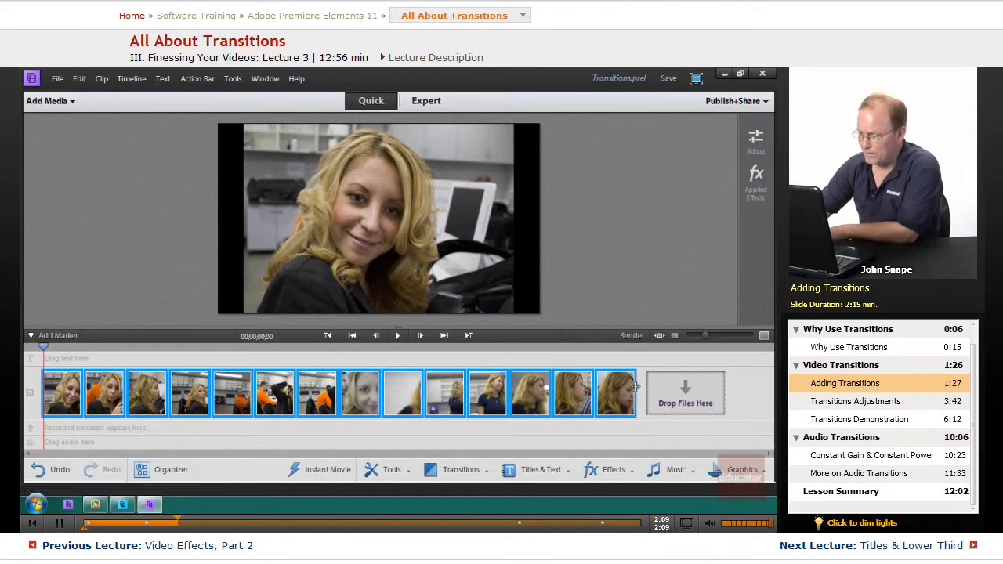
{"action": "left_click", "coordinate": [264, 430]}
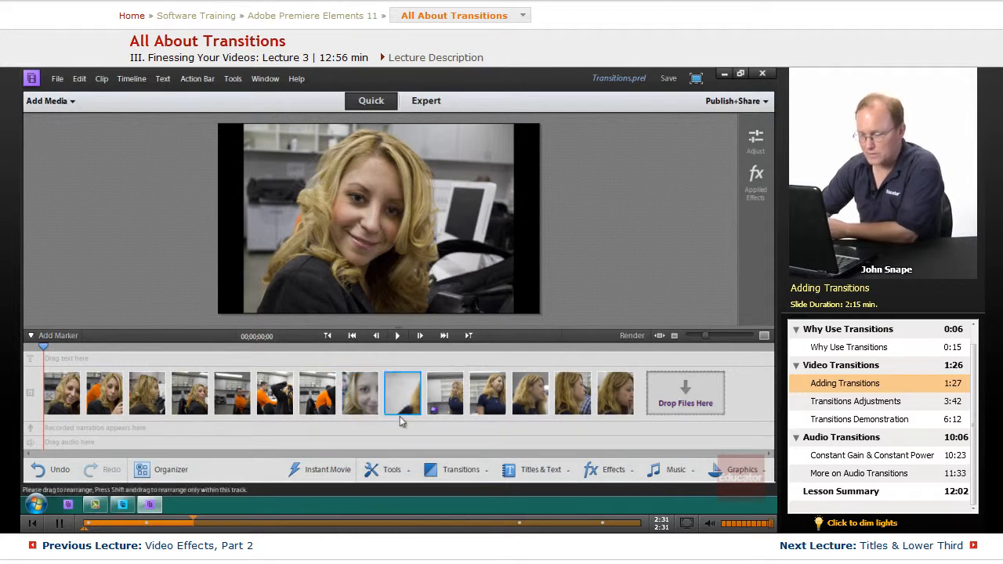
{"action": "left_click", "coordinate": [463, 470]}
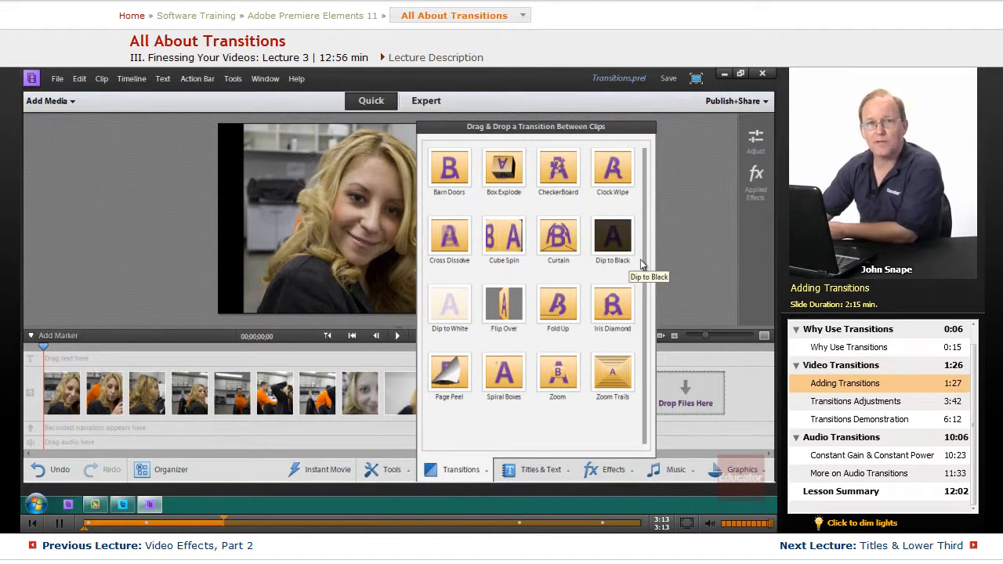
{"action": "left_click_drag", "start_coordinate": [612, 237], "coordinate": [82, 386]}
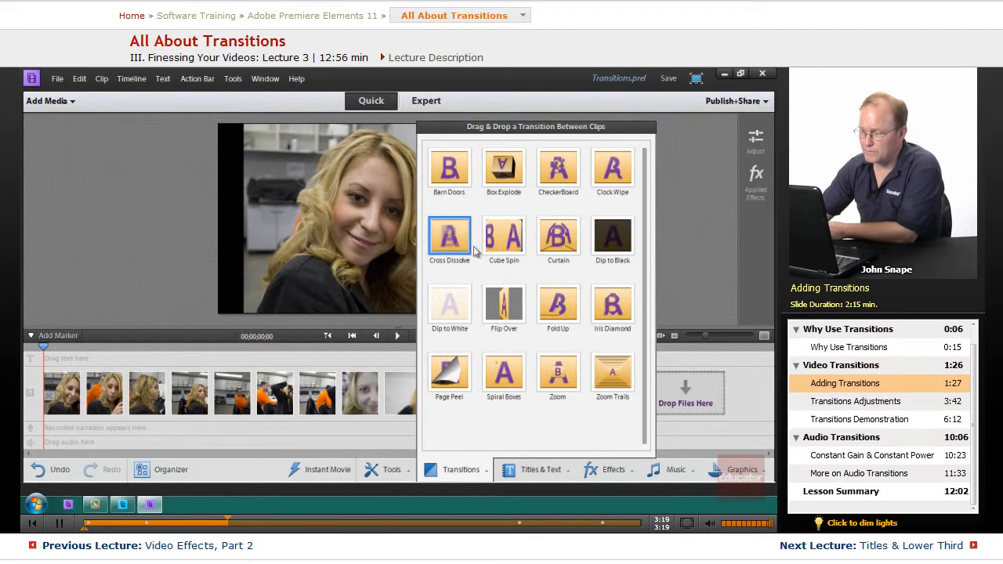
{"action": "left_click_drag", "start_coordinate": [449, 305], "coordinate": [66, 404]}
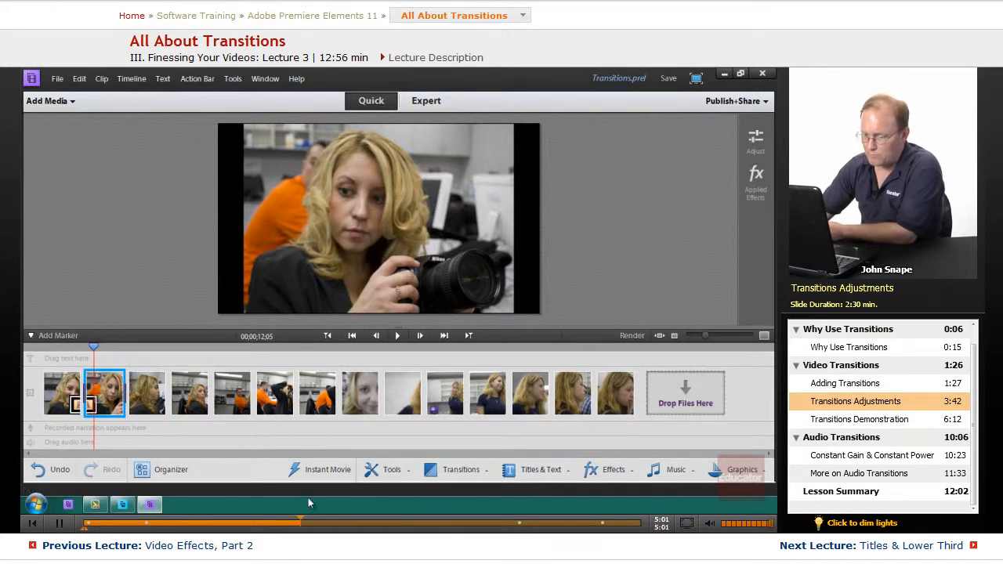
Add a Barn Doors transition between the second and third clips and a CheckerBoard transition between the third and fourth.
{"action": "left_click", "coordinate": [470, 471]}
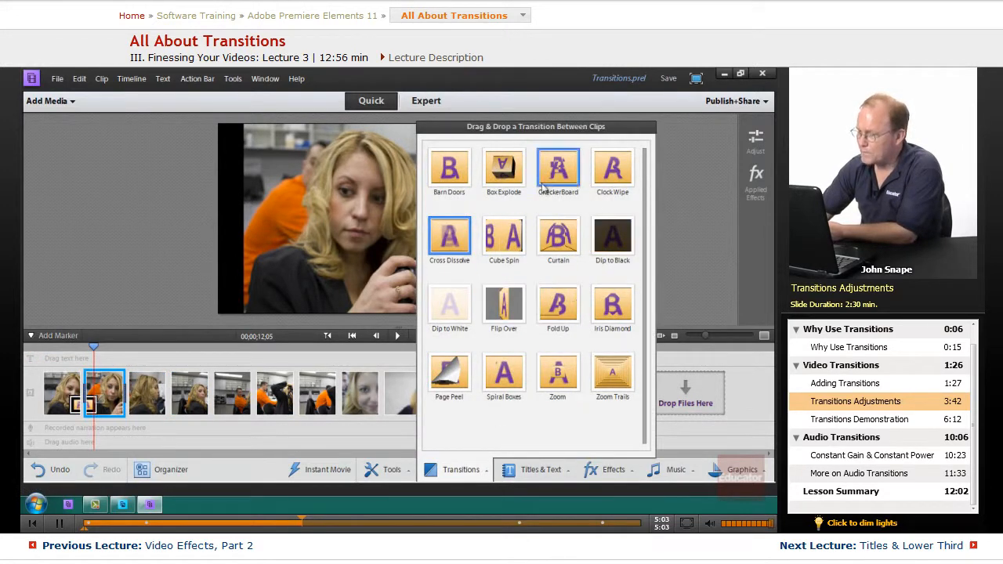
{"action": "left_click", "coordinate": [455, 178]}
{"action": "left_click_drag", "start_coordinate": [454, 178], "coordinate": [127, 392]}
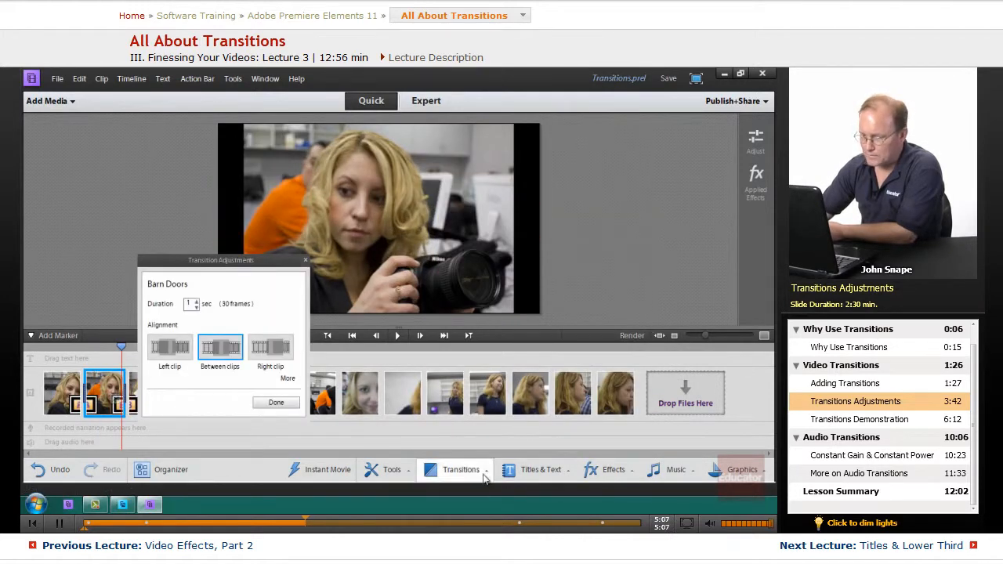
{"action": "left_click", "coordinate": [259, 402]}
{"action": "left_click", "coordinate": [461, 470]}
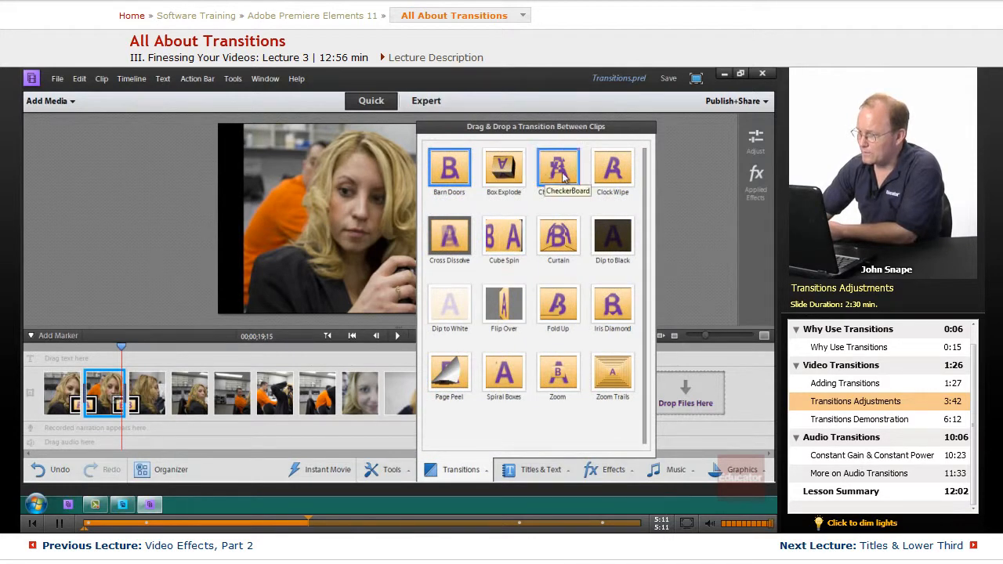
{"action": "mouse_move", "coordinate": [561, 173]}
{"action": "left_mouse_down"}
{"action": "mouse_move", "coordinate": [254, 392]}
{"action": "mouse_move", "coordinate": [117, 398]}
{"action": "left_mouse_up"}
{"action": "left_click", "coordinate": [328, 407]}
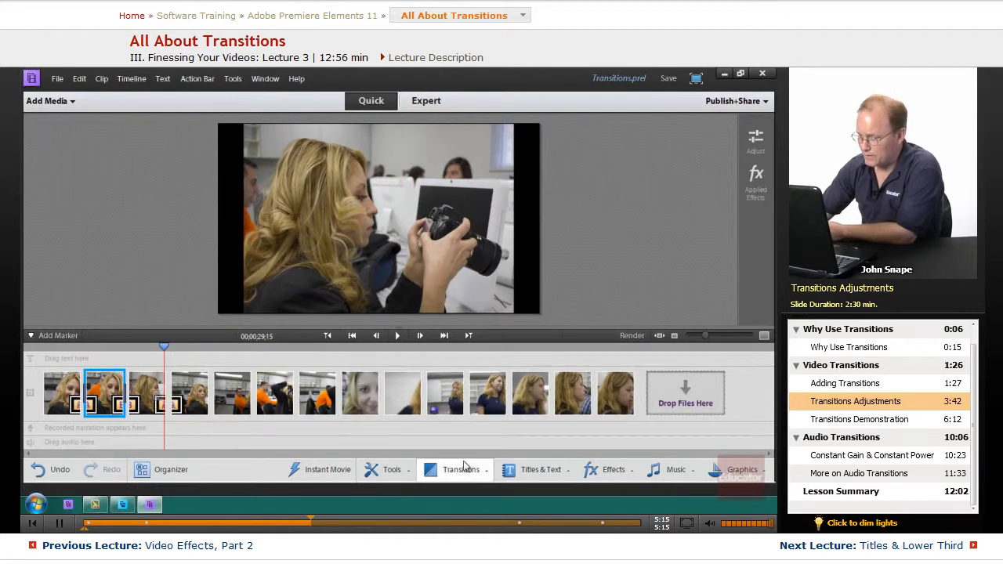
Add a Curtain transition between the fourth and fifth clips and a Dip to White transition between the fifth and sixth.
{"action": "left_click", "coordinate": [460, 469]}
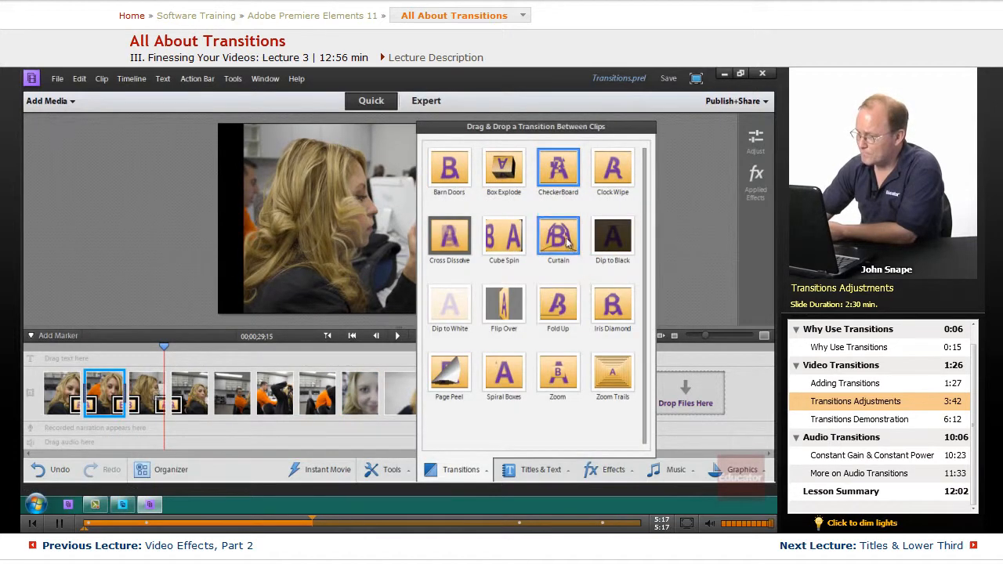
{"action": "mouse_move", "coordinate": [557, 234]}
{"action": "left_mouse_down"}
{"action": "mouse_move", "coordinate": [159, 396]}
{"action": "mouse_move", "coordinate": [211, 397]}
{"action": "mouse_move", "coordinate": [159, 396]}
{"action": "left_mouse_up"}
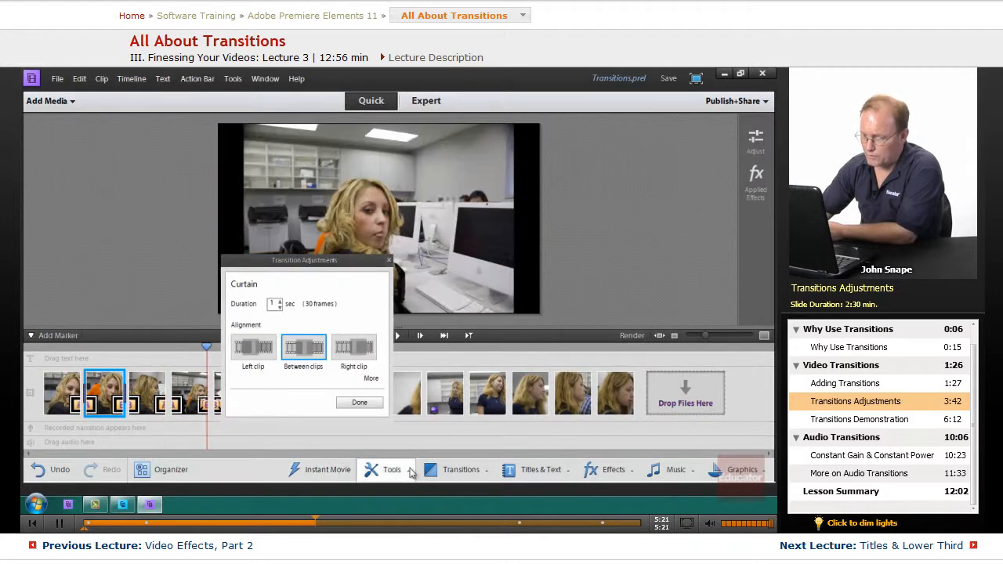
{"action": "left_click", "coordinate": [380, 411]}
{"action": "left_click", "coordinate": [479, 471]}
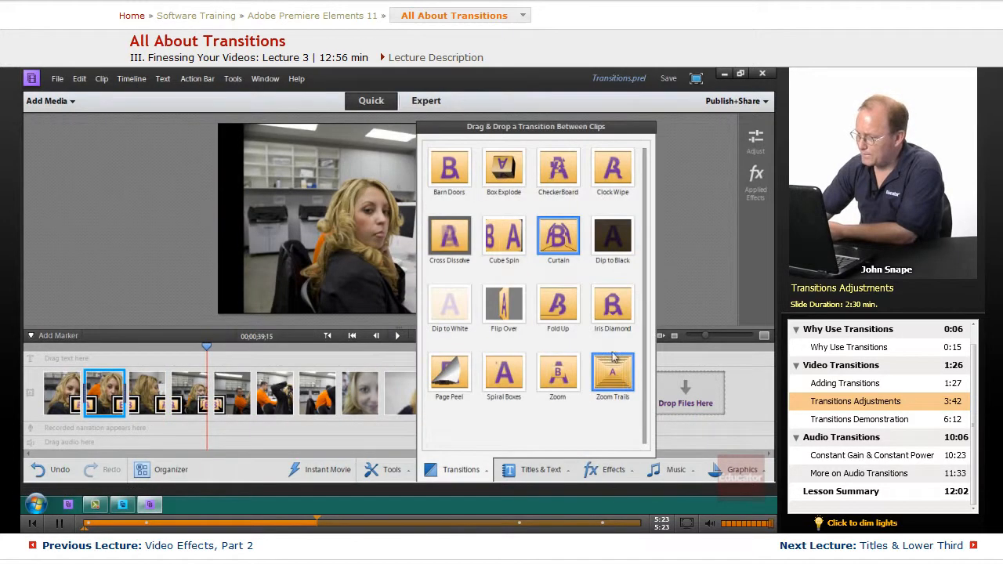
{"action": "left_click_drag", "start_coordinate": [617, 237], "coordinate": [262, 397]}
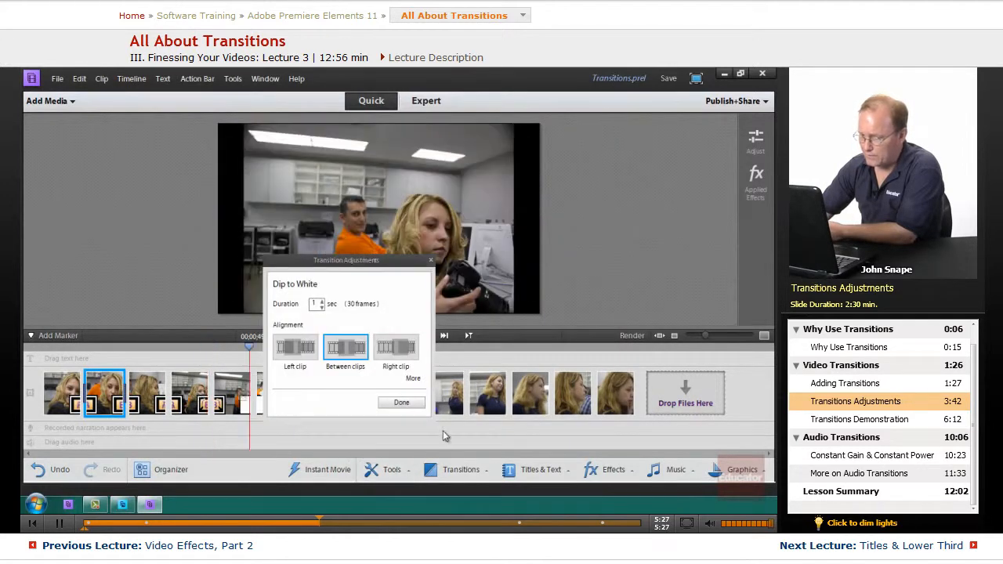
{"action": "left_click", "coordinate": [400, 404]}
Add a Dip to Black transition between the sixth and seventh clips and a Zoom Trails transition between the seventh and eighth.
{"action": "left_click", "coordinate": [485, 473]}
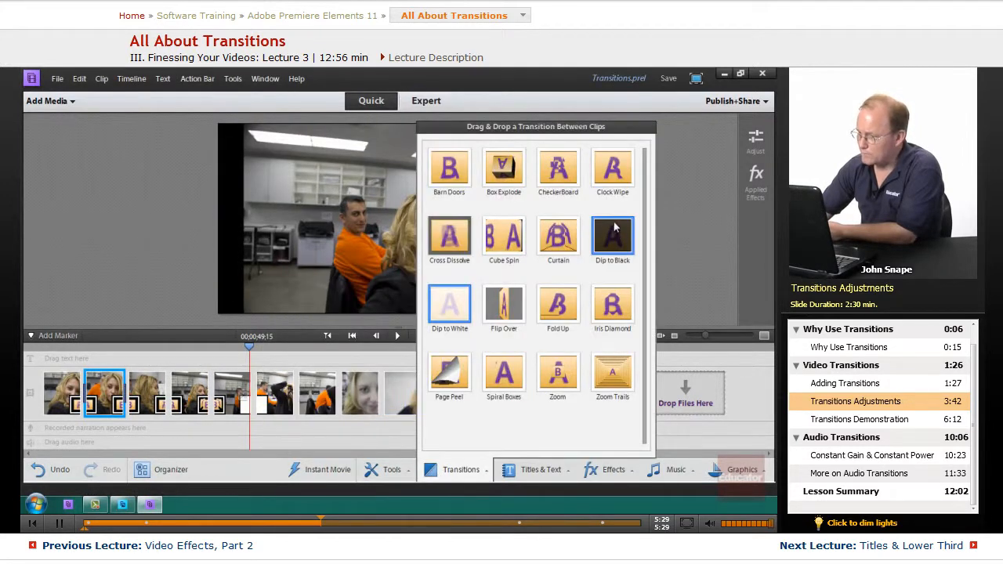
{"action": "left_click_drag", "start_coordinate": [617, 237], "coordinate": [297, 392]}
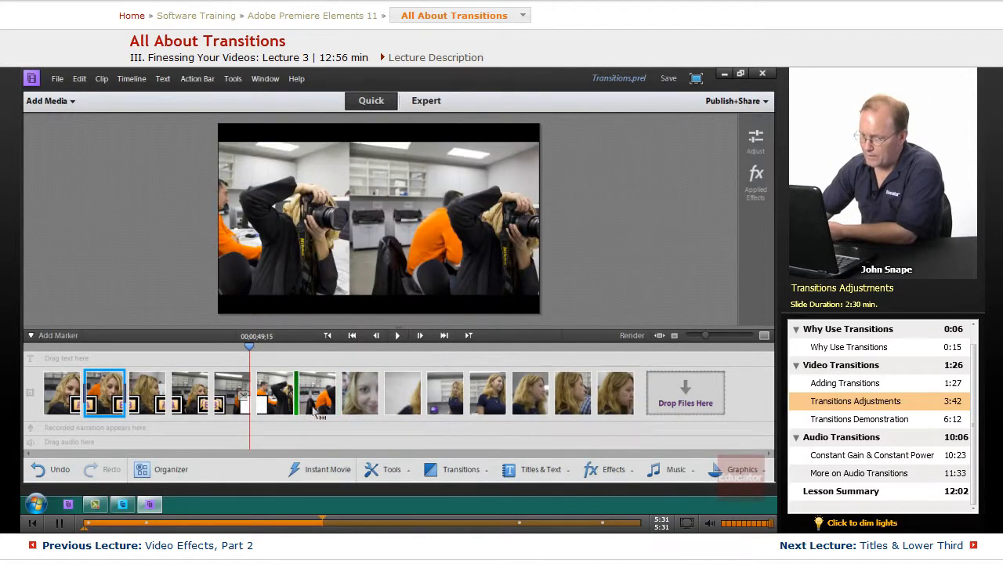
{"action": "left_click", "coordinate": [470, 472]}
{"action": "left_click", "coordinate": [396, 399]}
{"action": "left_click", "coordinate": [439, 403]}
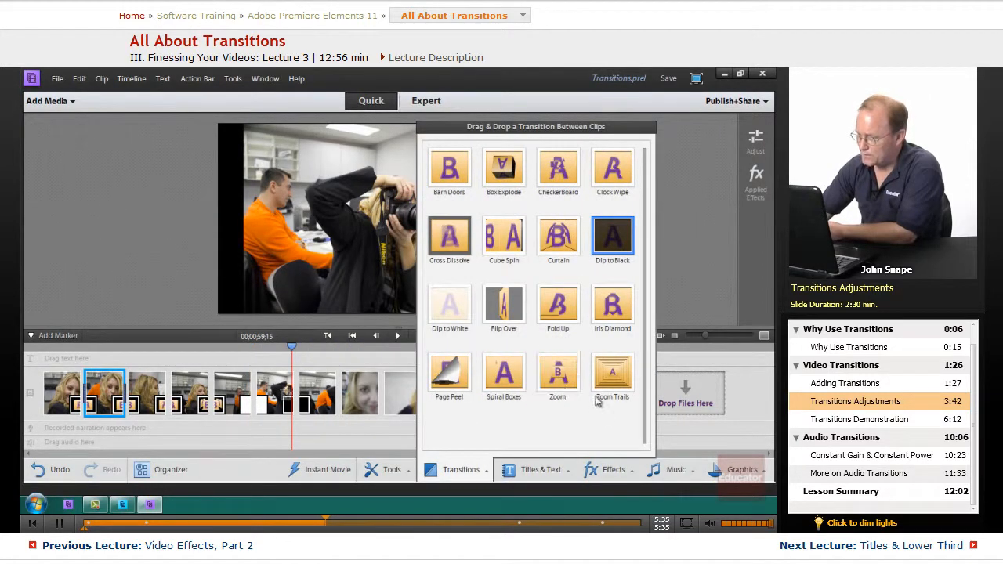
{"action": "left_click_drag", "start_coordinate": [615, 374], "coordinate": [345, 401]}
{"action": "left_click", "coordinate": [488, 402]}
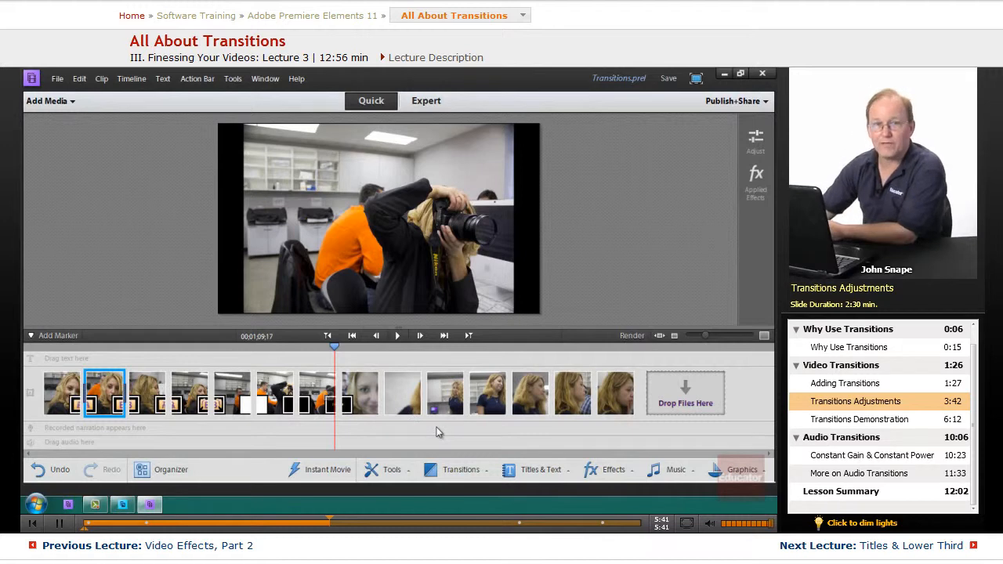
Delete all clips from the ninth to the last one in the timeline.
{"action": "left_click", "coordinate": [402, 391]}
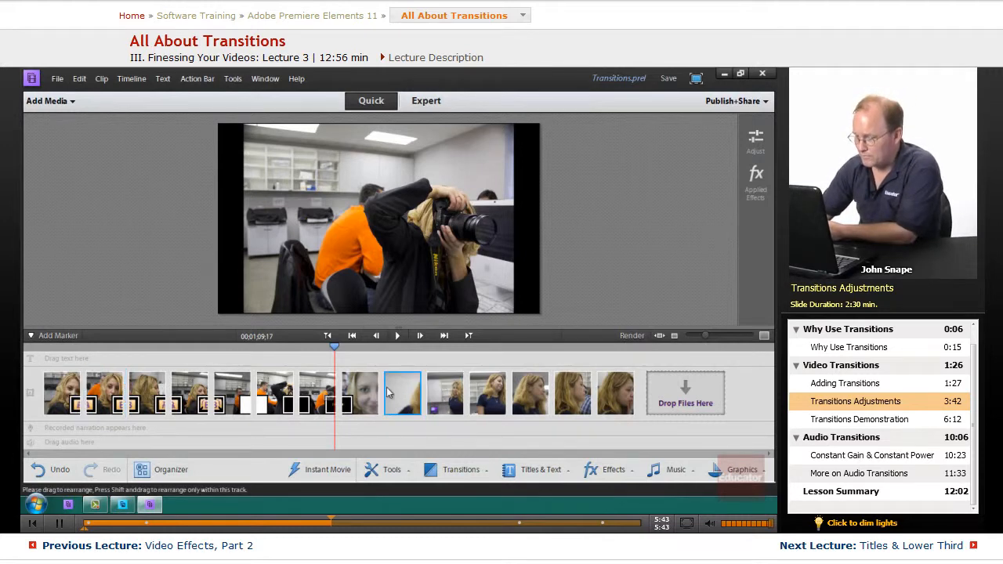
{"action": "left_click", "coordinate": [618, 399], "text": "shift"}
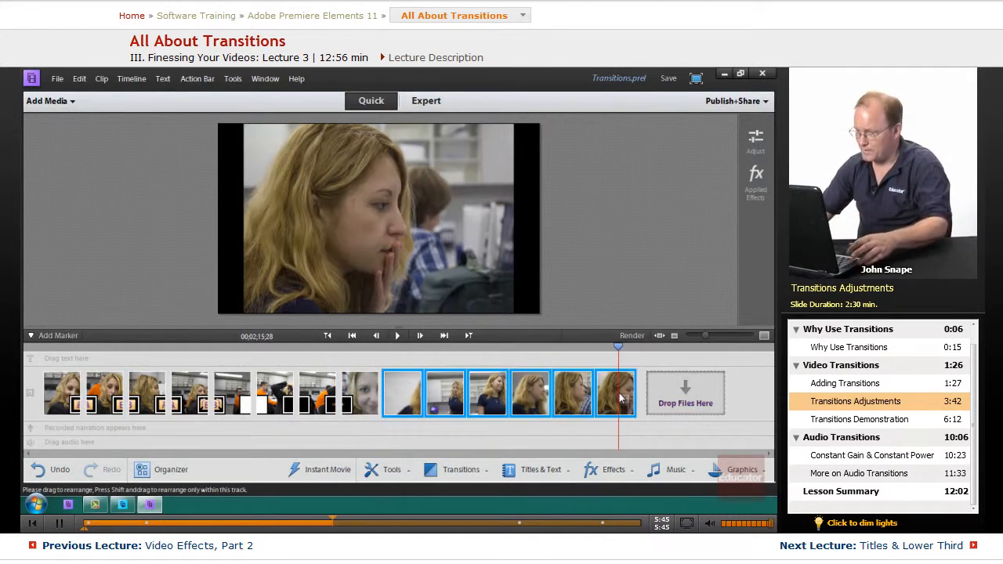
{"action": "key", "text": "Delete"}
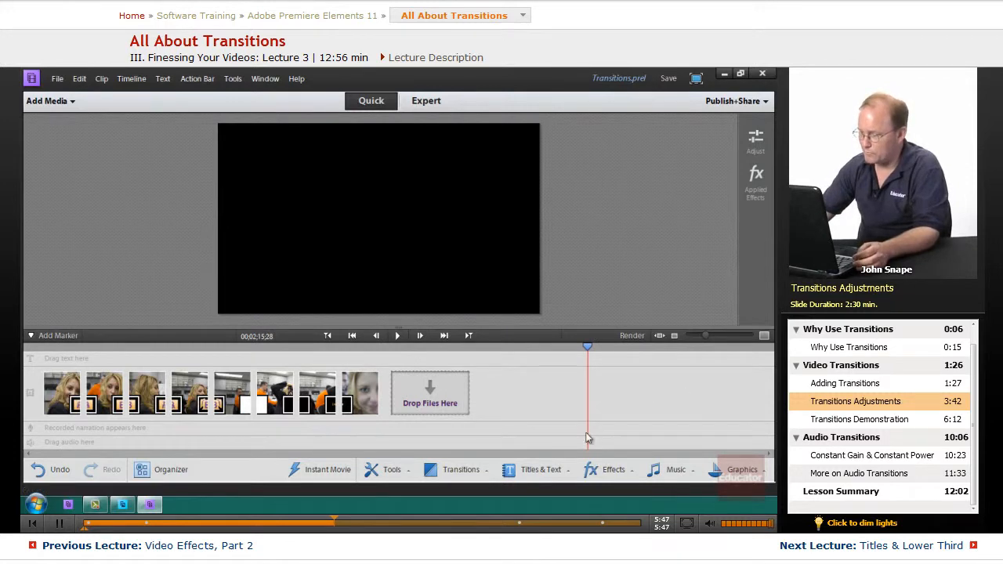
Return the playhead to the start, render the timeline and preview all the transitions up to the last clip.
{"action": "key", "text": "Home"}
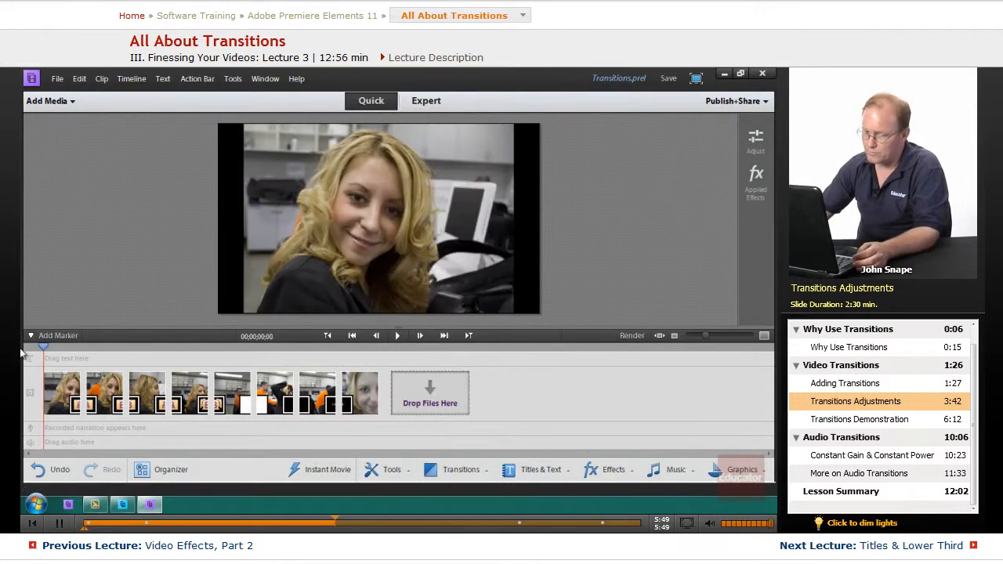
{"action": "left_click", "coordinate": [631, 336]}
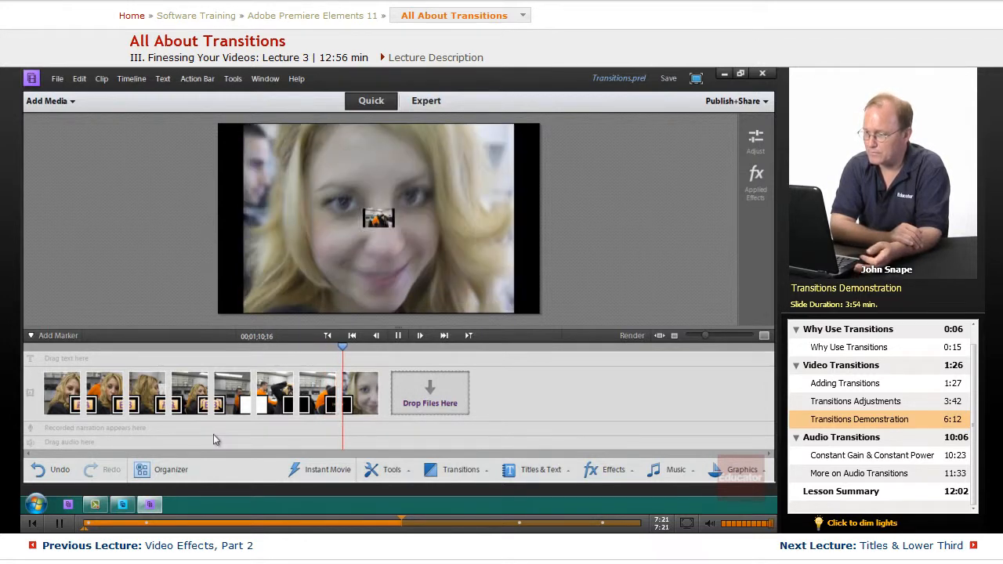
{"action": "key", "text": "space"}
{"action": "left_click", "coordinate": [314, 442]}
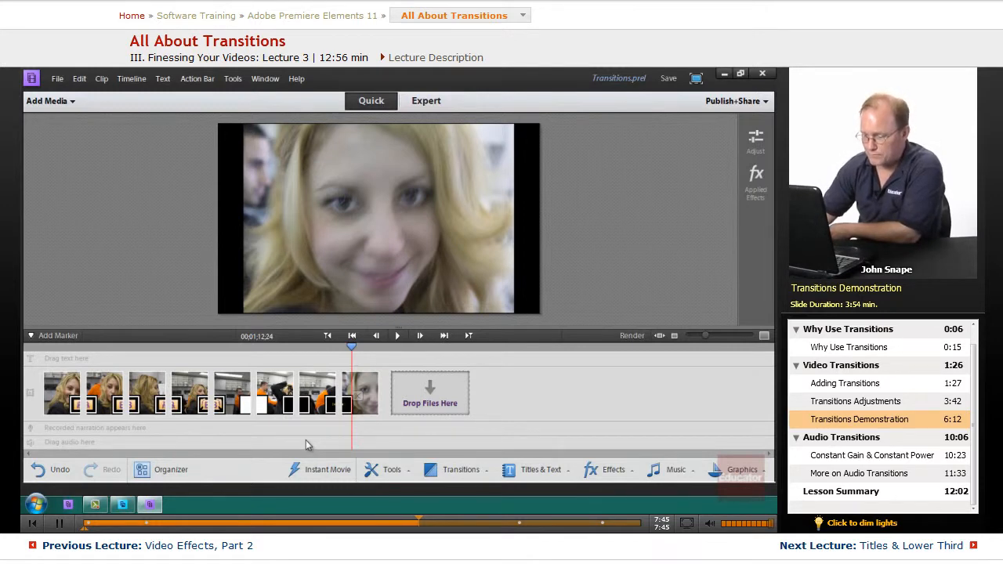
Switch to the Expert workspace and show all transition categories in an enlarged transitions gallery.
{"action": "left_click", "coordinate": [461, 469]}
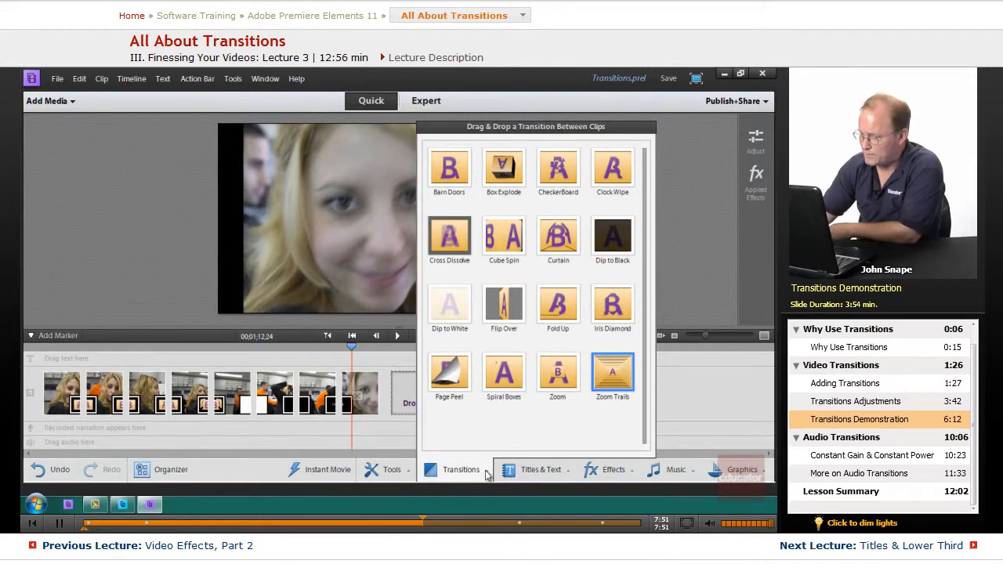
{"action": "left_click", "coordinate": [485, 472]}
{"action": "left_click", "coordinate": [436, 108]}
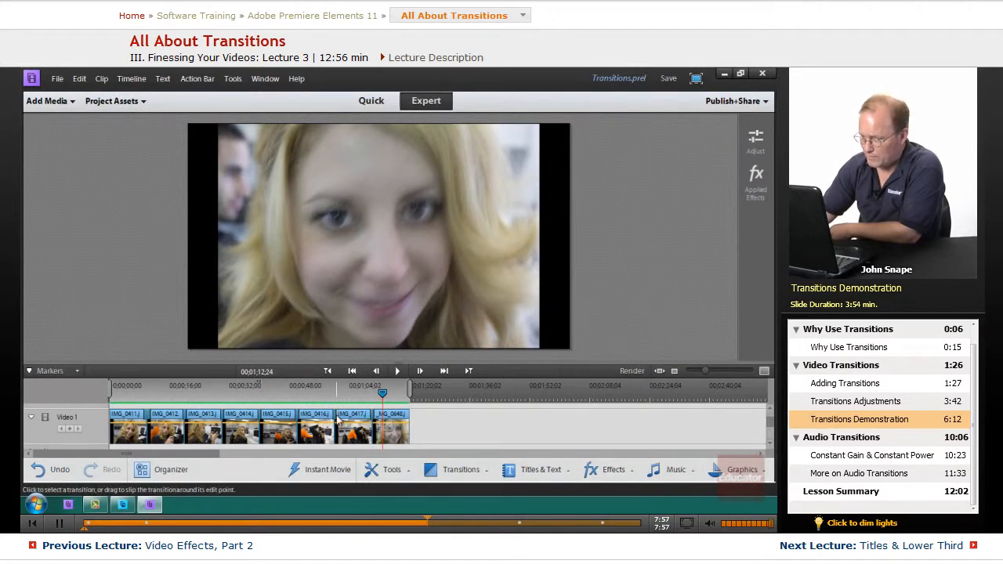
{"action": "left_click", "coordinate": [484, 472]}
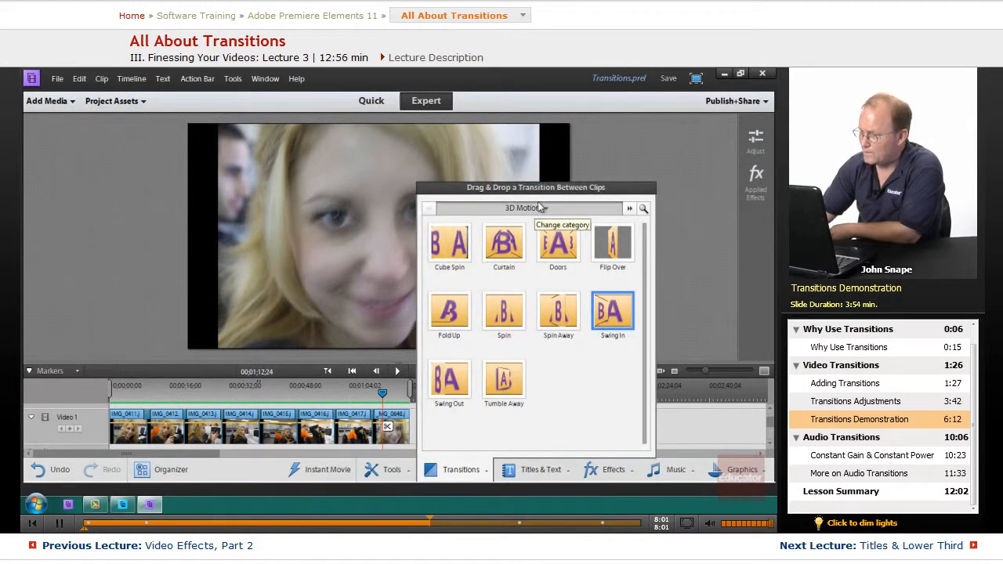
{"action": "left_click_drag", "start_coordinate": [541, 183], "coordinate": [545, 83]}
{"action": "left_click", "coordinate": [551, 113]}
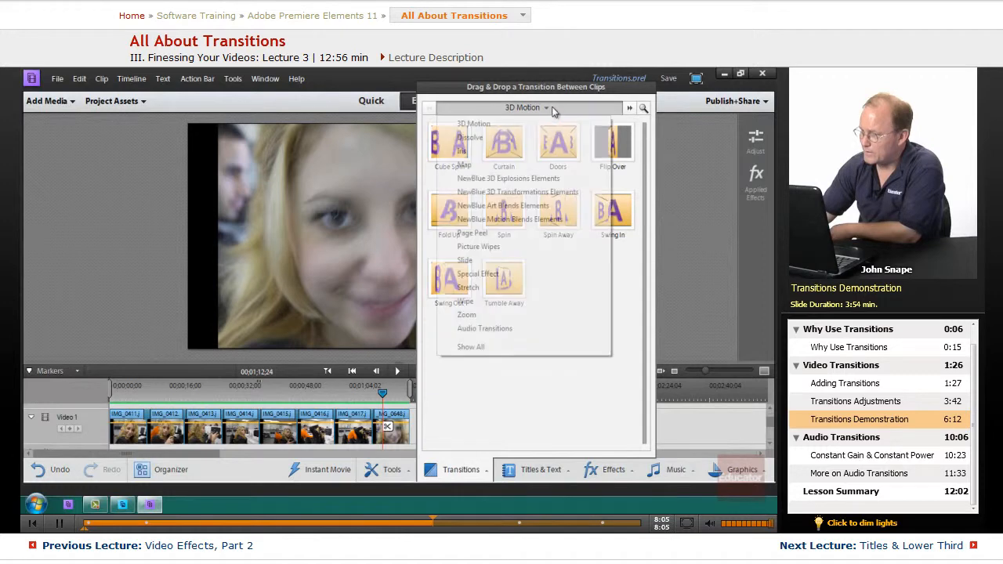
{"action": "left_click", "coordinate": [486, 345]}
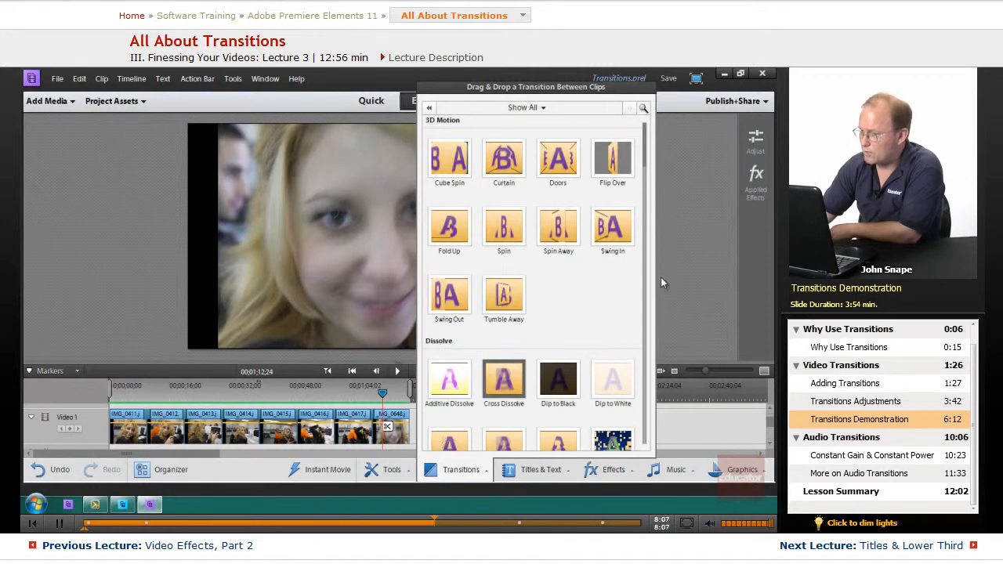
Apply the Zig-Zag Blocks wipe between clips IMG_0414 and IMG_0415 in place of the Curtain transition.
{"action": "left_click_drag", "start_coordinate": [646, 131], "coordinate": [637, 349]}
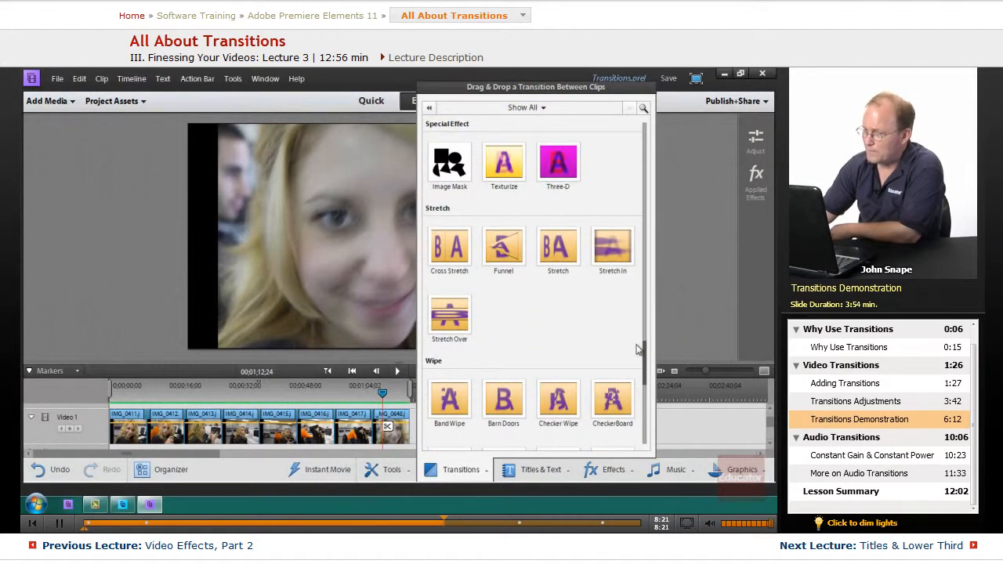
{"action": "left_click_drag", "start_coordinate": [637, 350], "coordinate": [643, 398]}
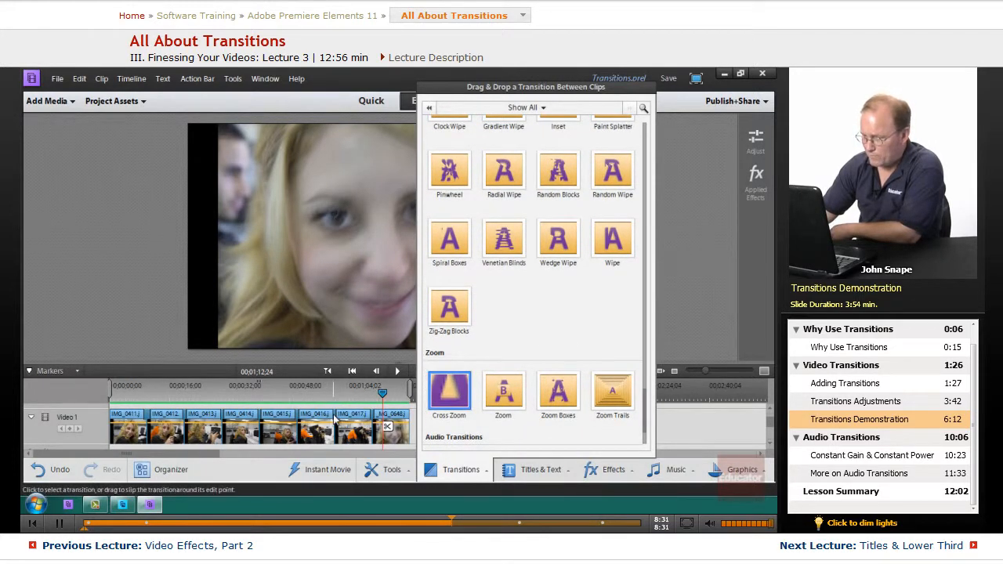
{"action": "left_click", "coordinate": [515, 421]}
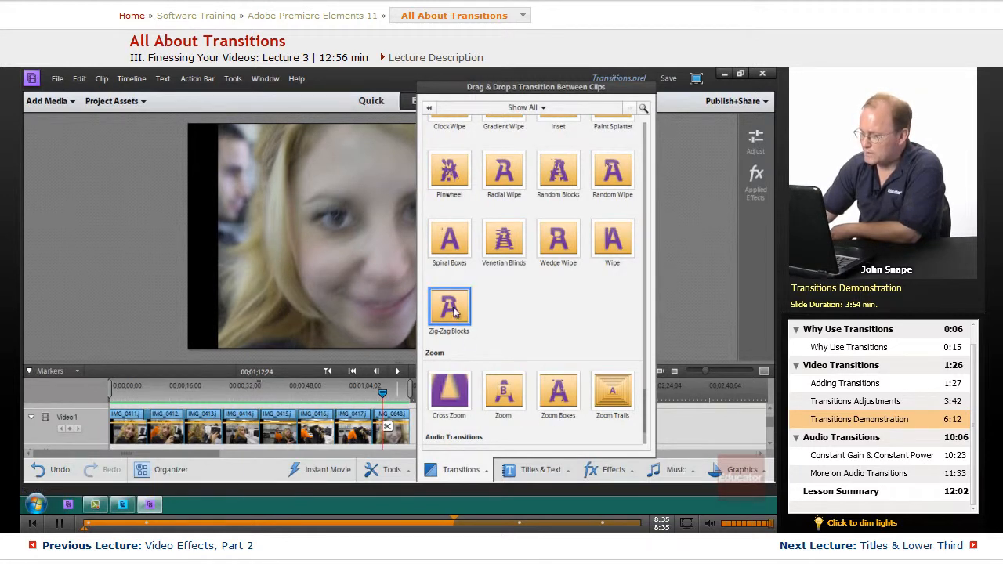
{"action": "left_click_drag", "start_coordinate": [453, 311], "coordinate": [262, 428]}
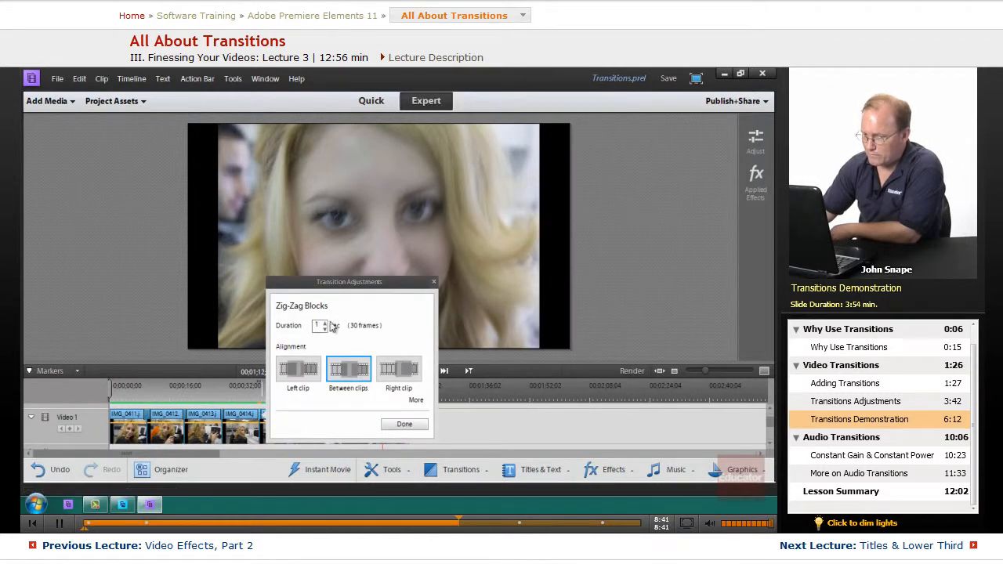
{"action": "left_click", "coordinate": [417, 427]}
Play the timeline from shortly before the Zig-Zag Blocks transition until just past it.
{"action": "left_click", "coordinate": [251, 387]}
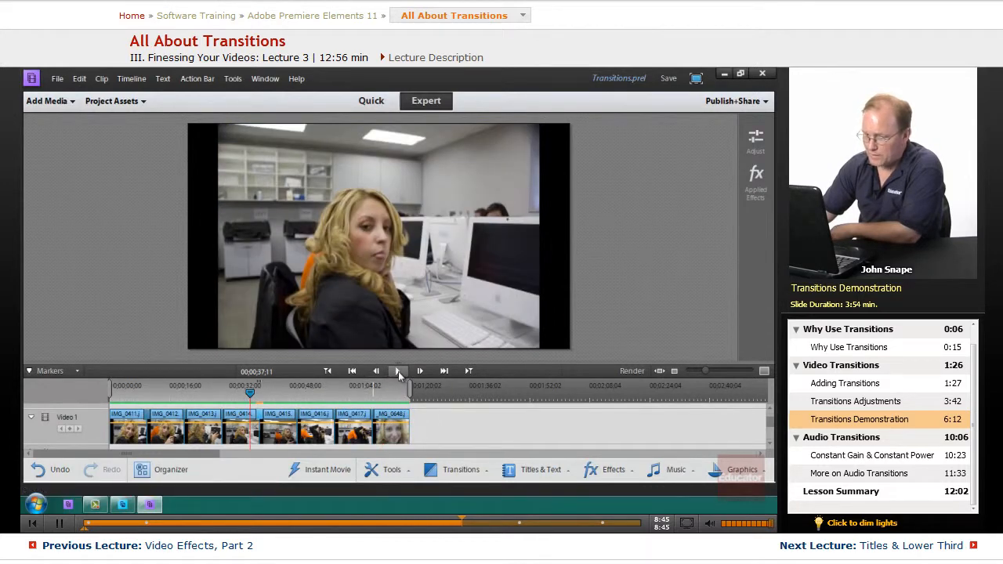
{"action": "left_click", "coordinate": [398, 373]}
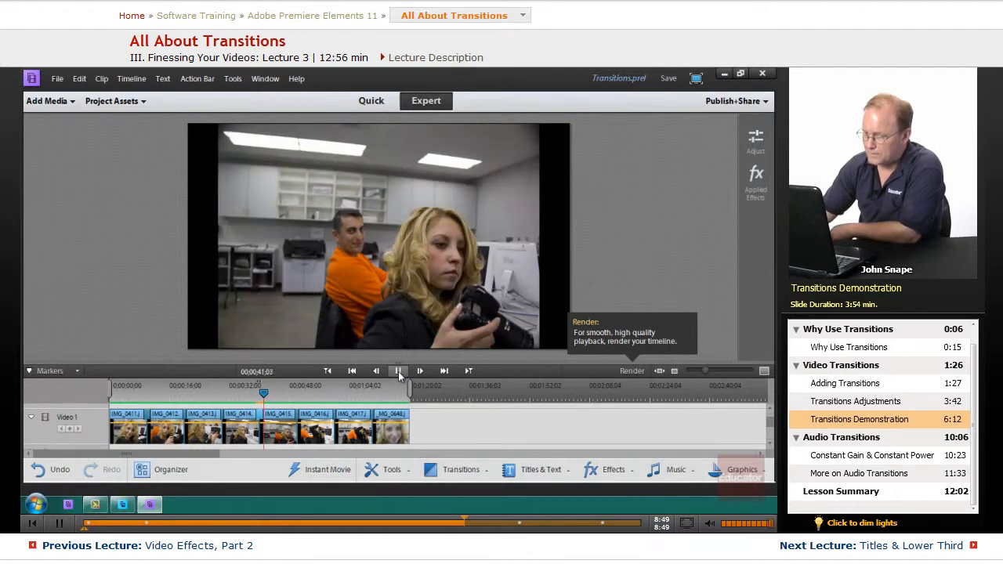
{"action": "left_click", "coordinate": [398, 373]}
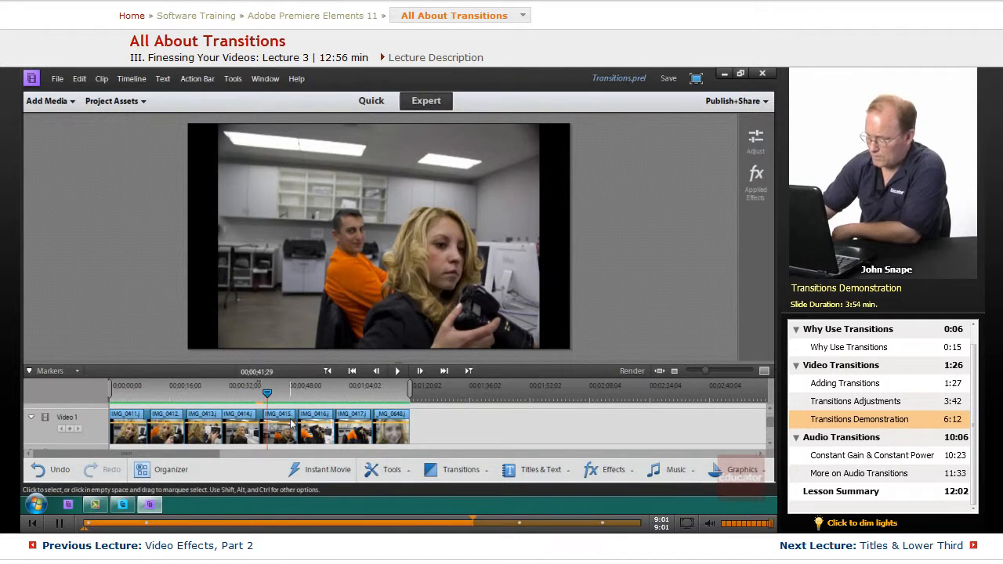
Magnify the timeline and move the playhead to about 00;00;20;11, near the start of clip IMG_0413.
{"action": "key", "text": "equal"}
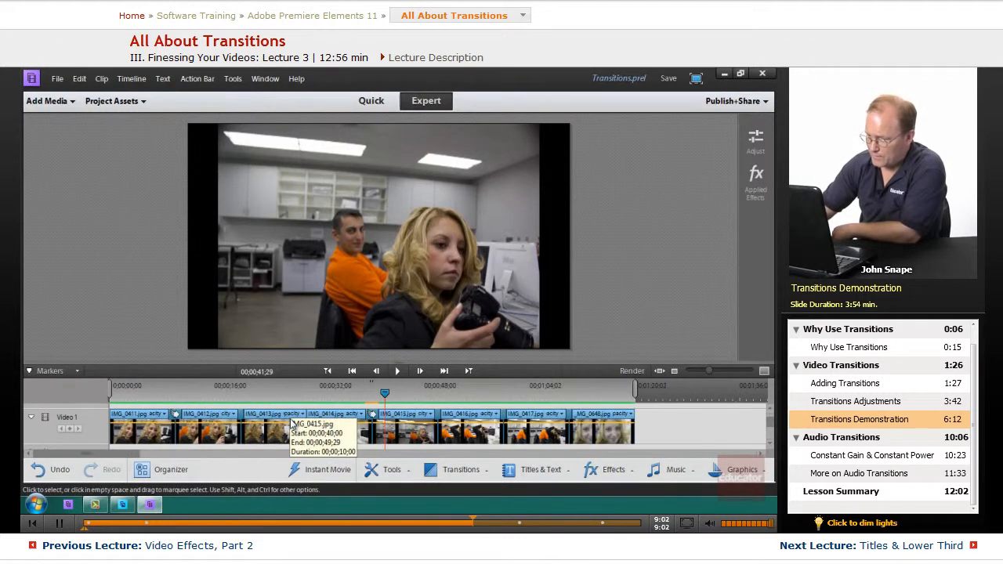
{"action": "left_click", "coordinate": [236, 395]}
{"action": "left_click_drag", "start_coordinate": [236, 395], "coordinate": [244, 400]}
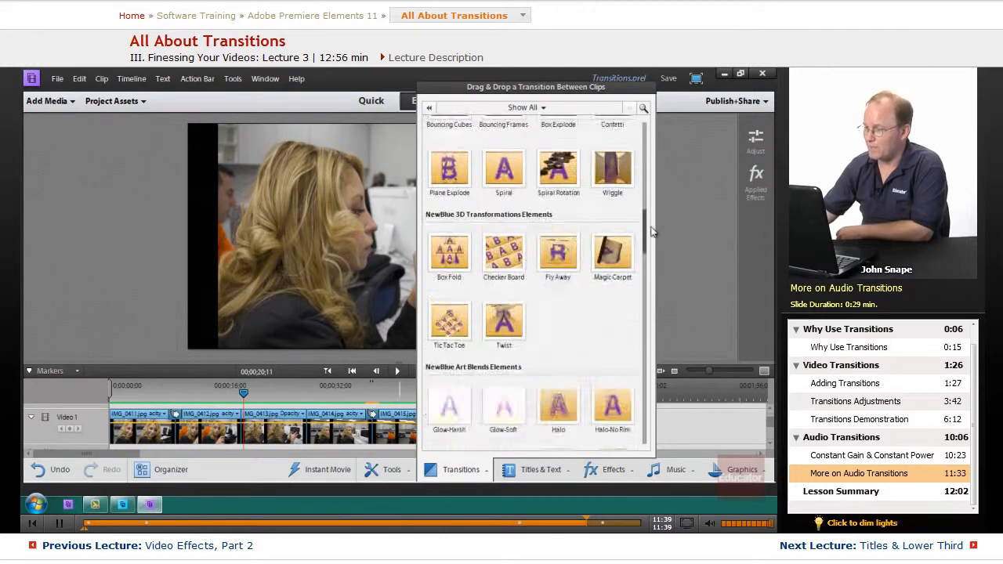
Look over the first transition categories, close the gallery and switch to All About Transitions.psd in Photoshop Elements.
{"action": "left_click_drag", "start_coordinate": [631, 234], "coordinate": [643, 131]}
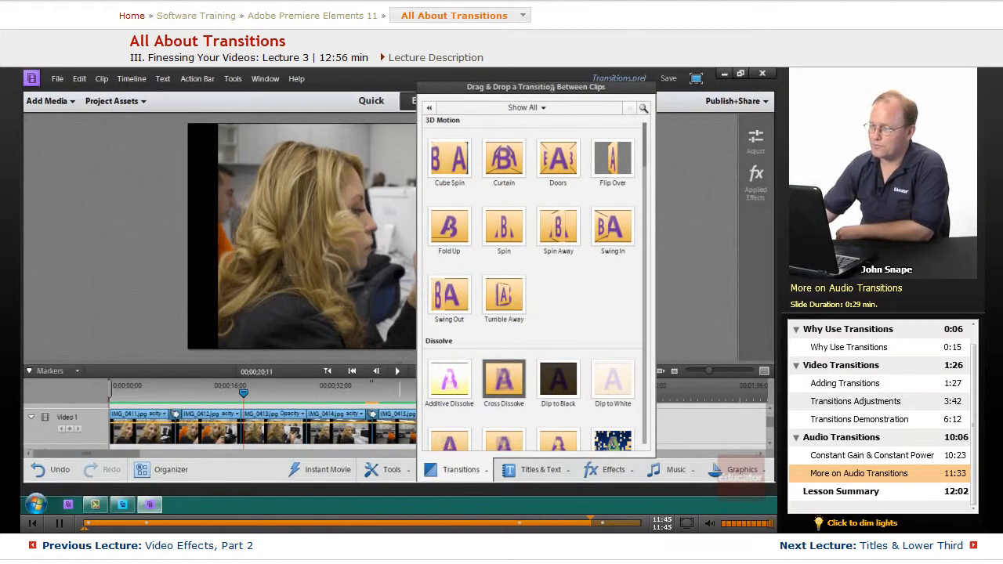
{"action": "left_click", "coordinate": [474, 481]}
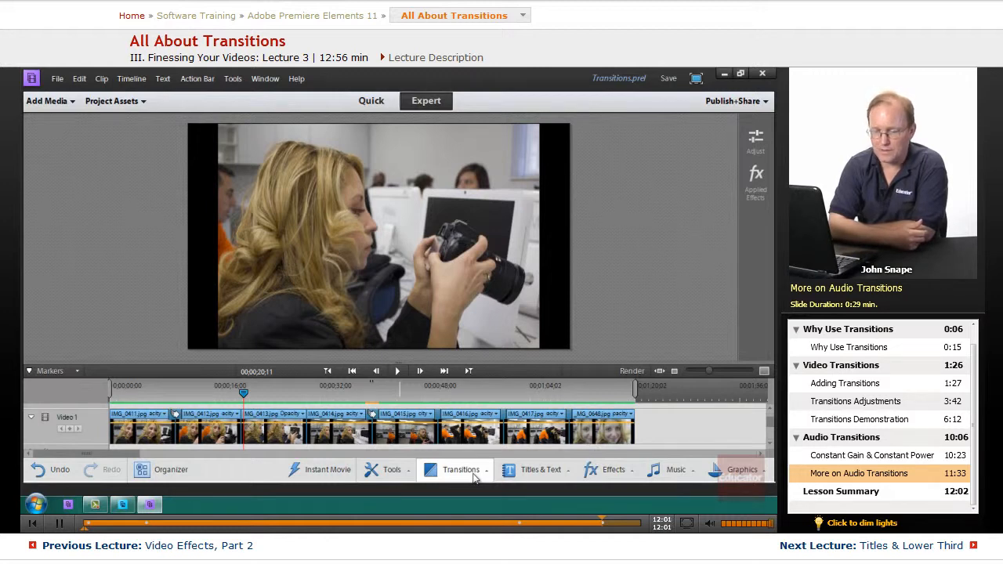
{"action": "left_click", "coordinate": [118, 506]}
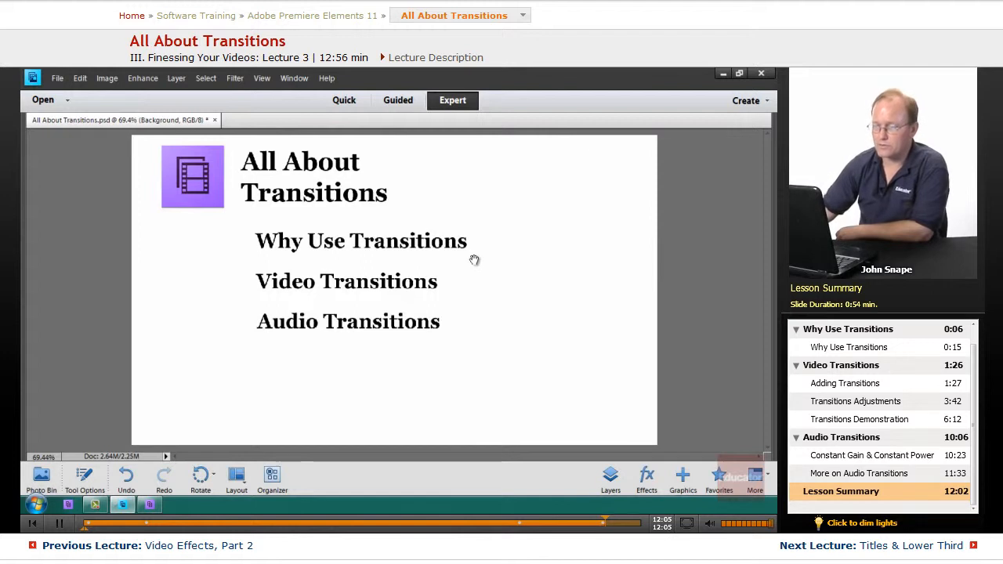